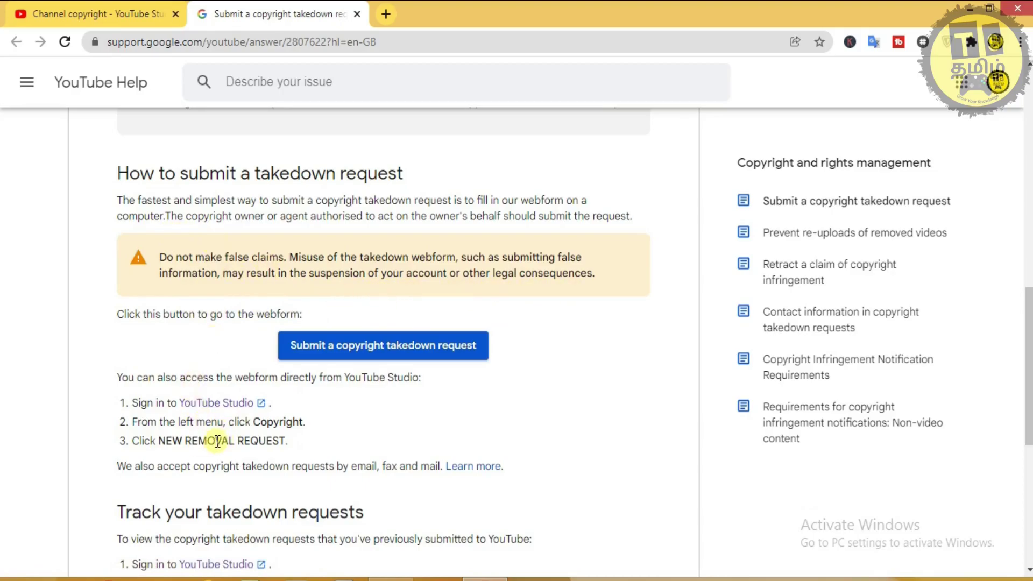
Scroll down through the YouTube Help takedown-request article.
scroll(347, 298, "down", 1)
scroll(347, 292, "down", 3)
Close the help tab and open the active copyright strike details from the Dashboard.
left_click(357, 14)
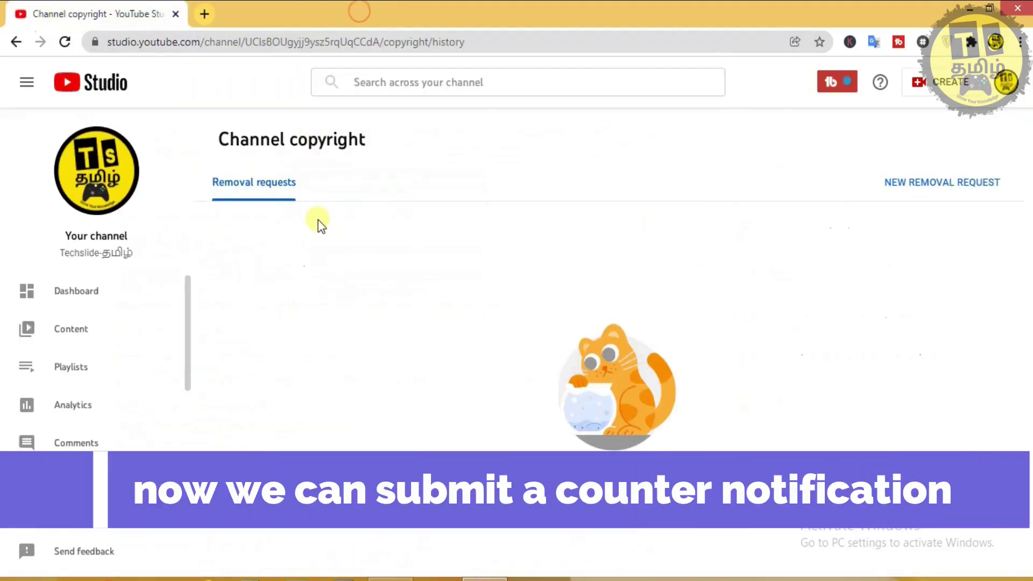
left_click(98, 290)
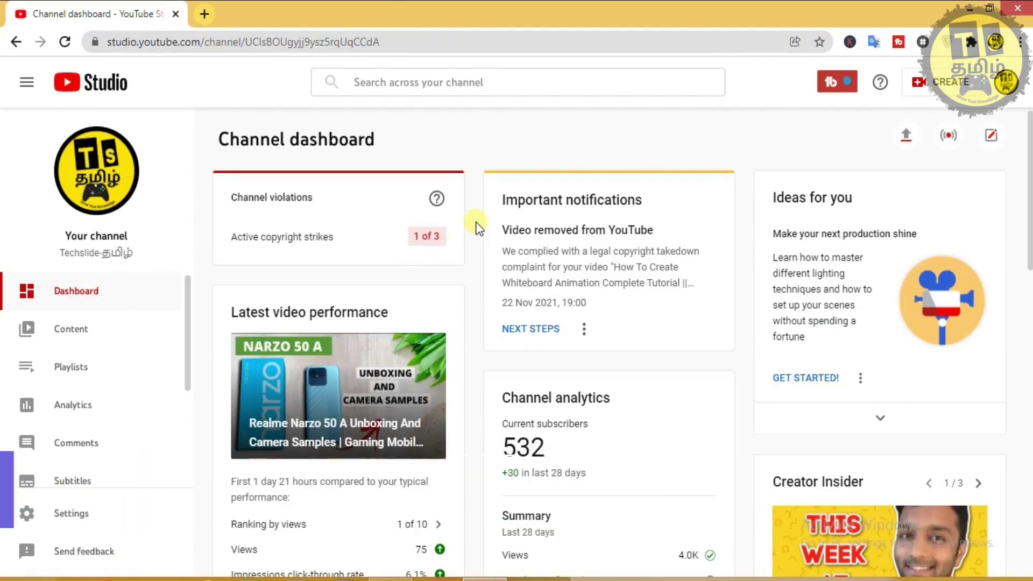
left_click(423, 240)
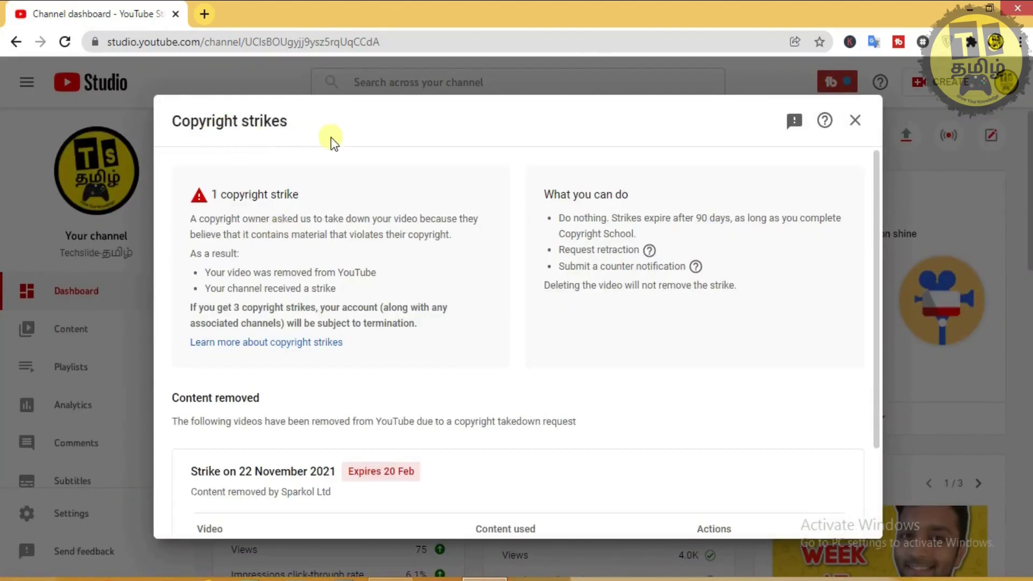
Review the 'Content removed by Sparkol Ltd' entry and bring up the removed video's action menu.
scroll(293, 250, "down", 2)
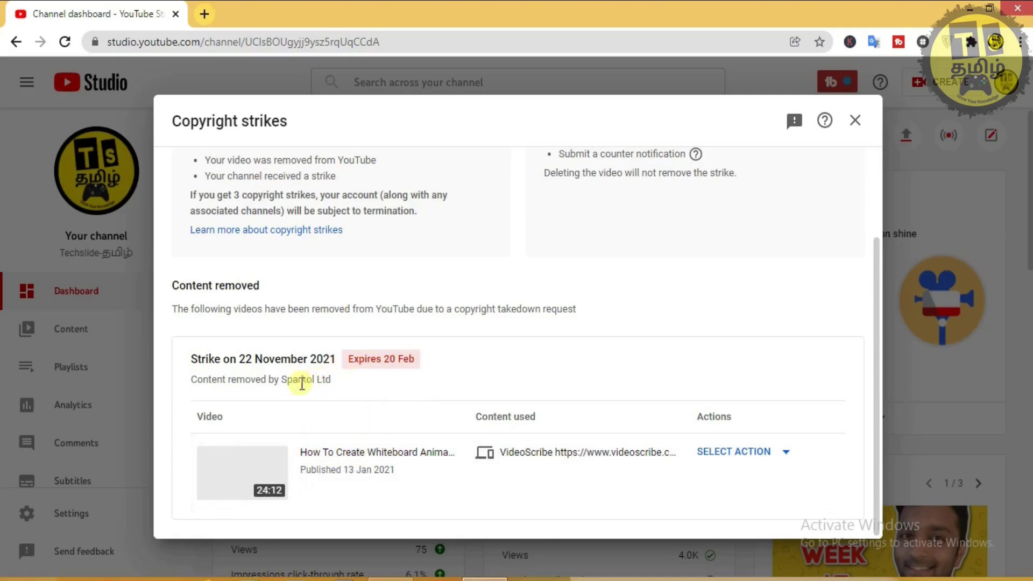
left_click_drag(192, 378, 332, 381)
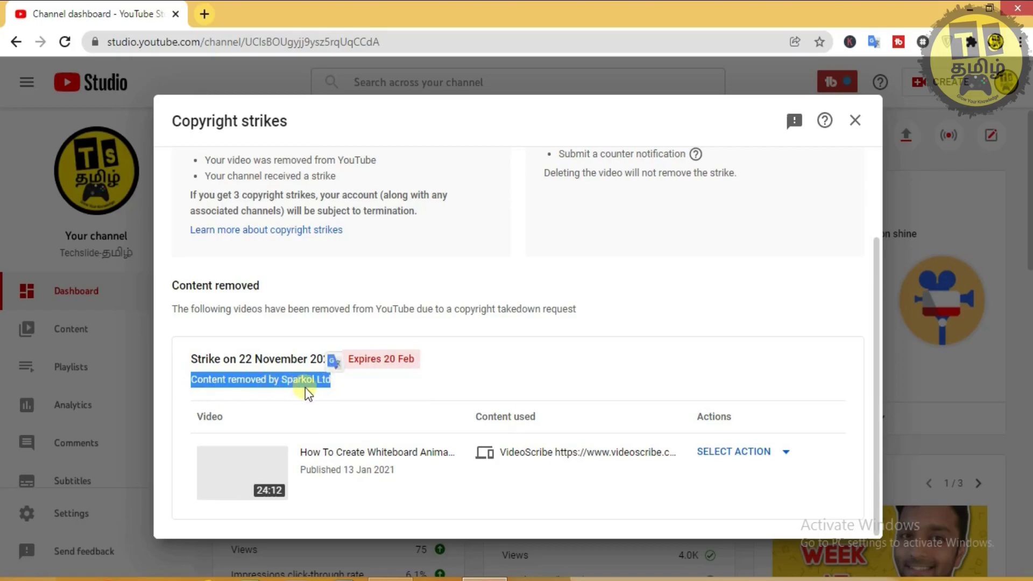
left_click(376, 386)
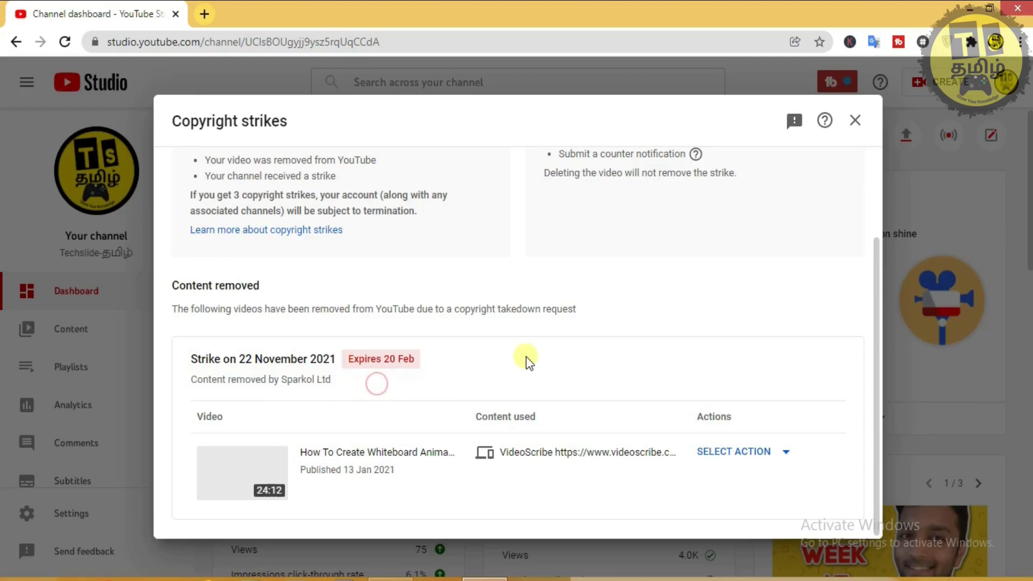
scroll(525, 360, "up", 3)
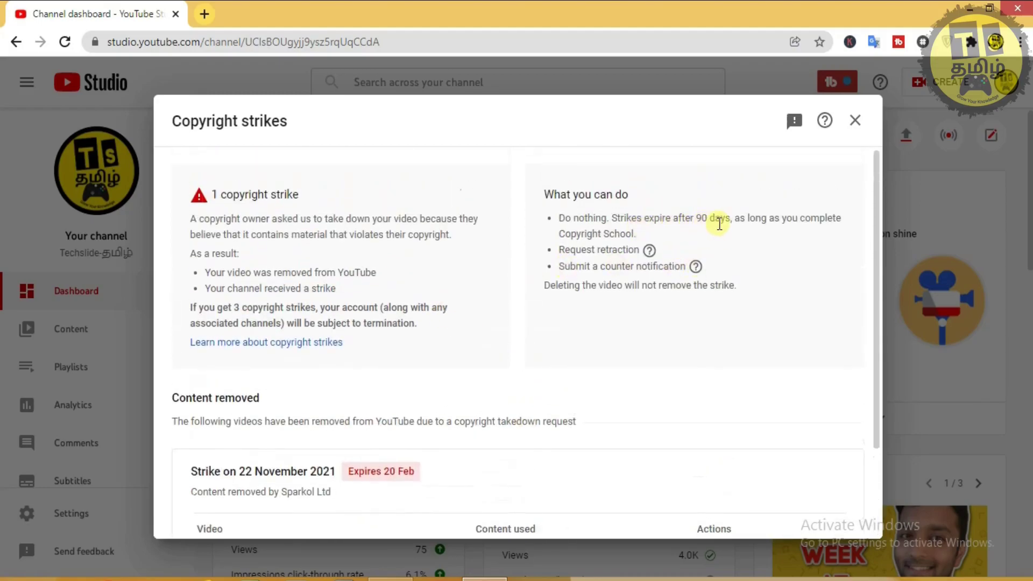
scroll(629, 294, "down", 2)
left_click(754, 455)
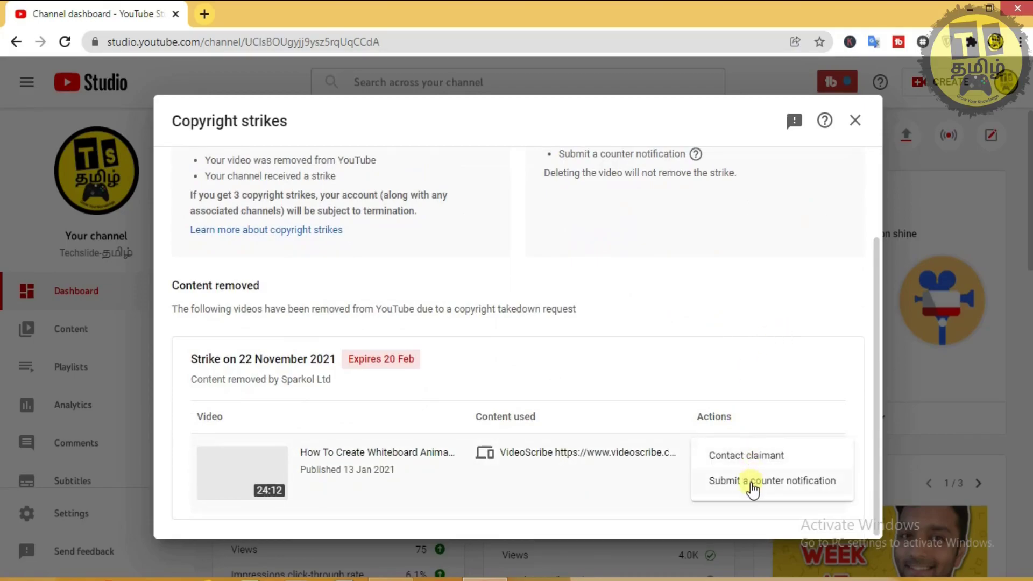
Start a counter notification for the removed video and acknowledge its legal implications.
left_click(752, 486)
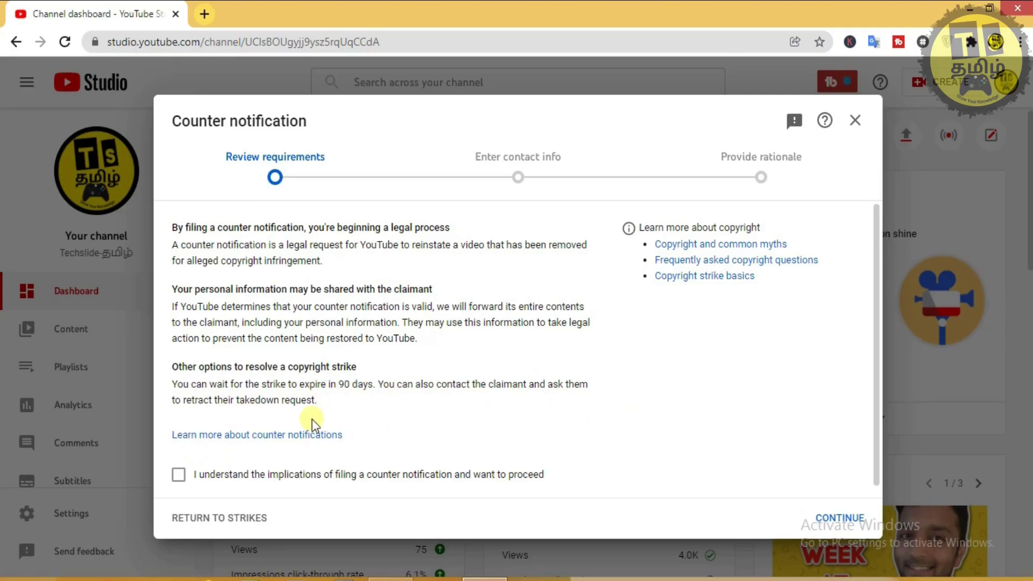
left_click(178, 475)
Continue to contact info and enter the full legal name, phone number and e-mail address.
left_click(851, 518)
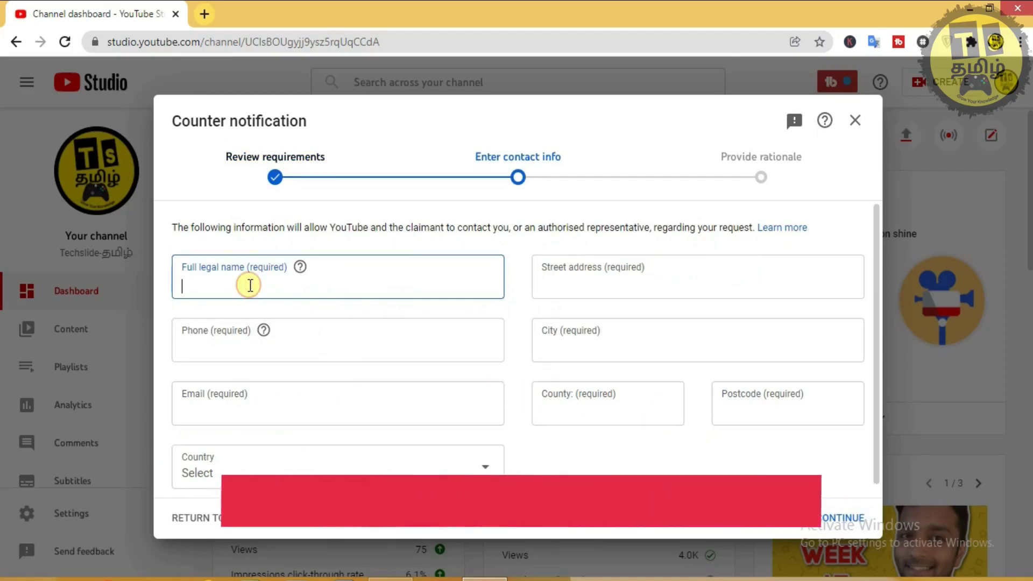
type("Ba")
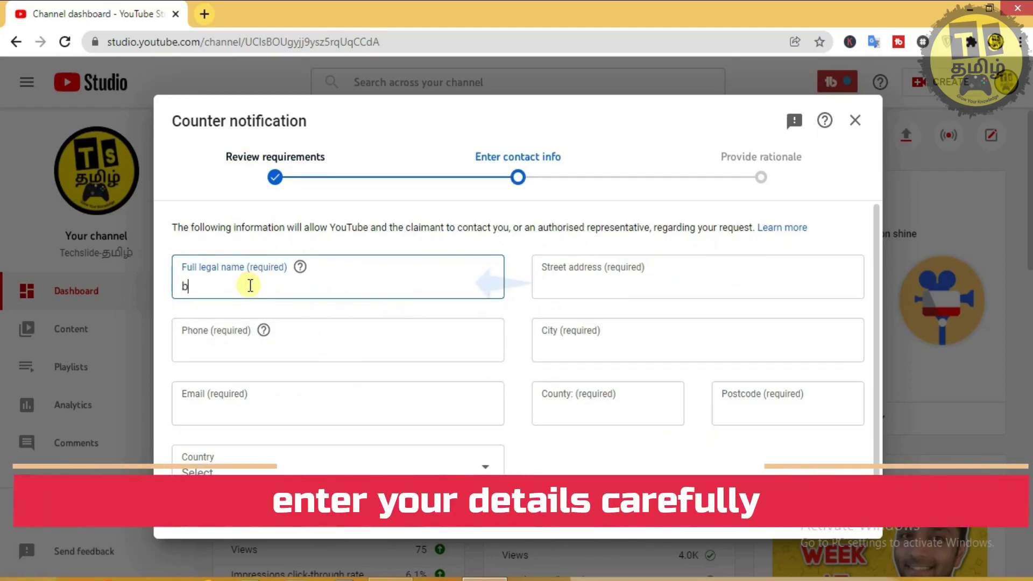
type("laji")
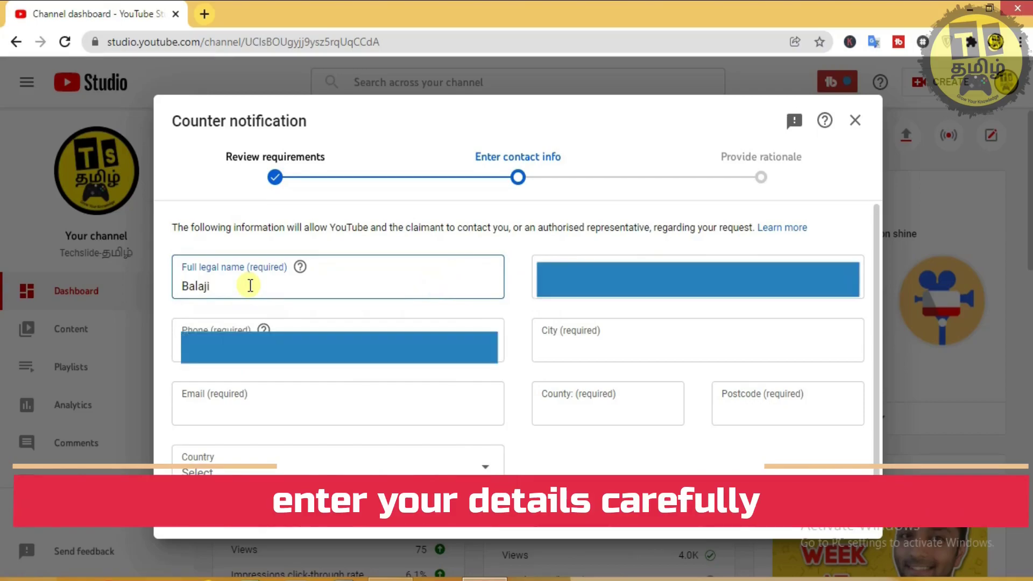
left_click(247, 333)
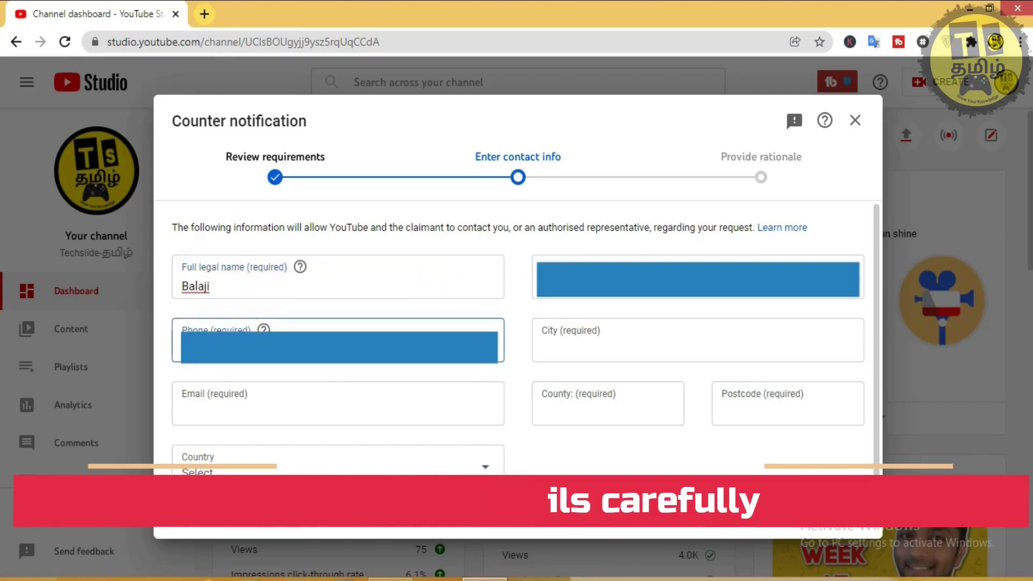
left_click(287, 390)
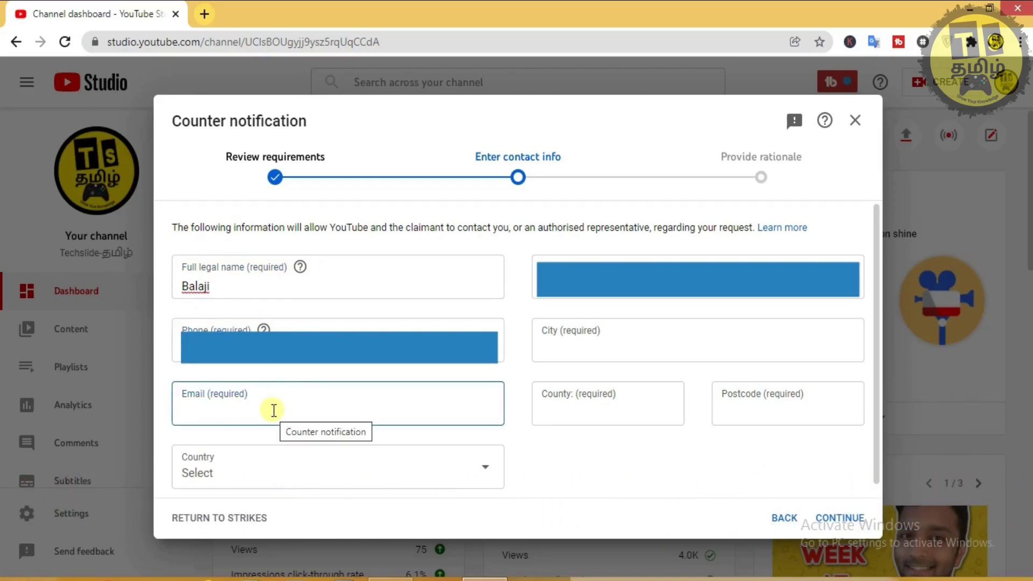
type("s")
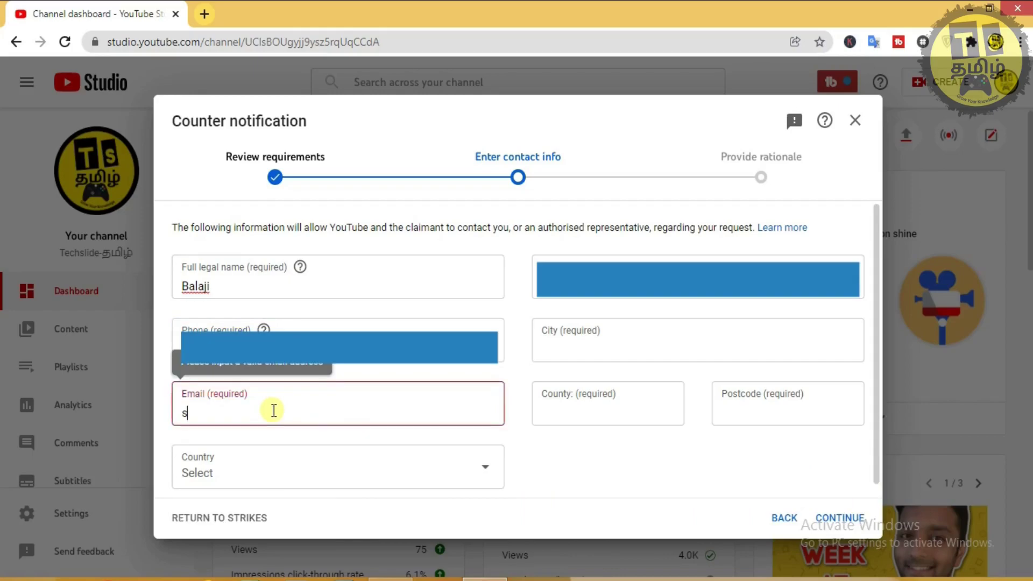
key("BackSpace")
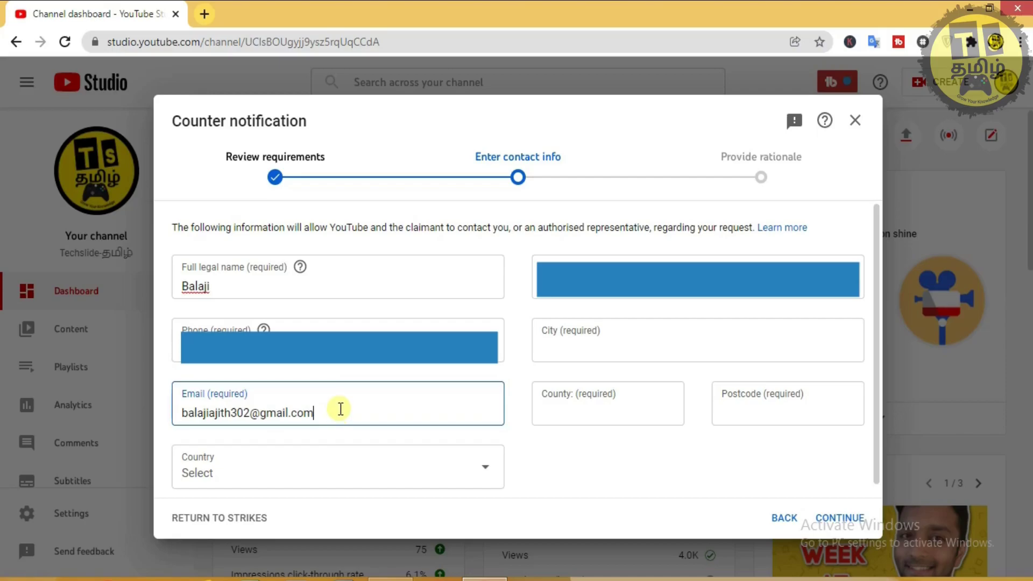
scroll(305, 441, "down", 1)
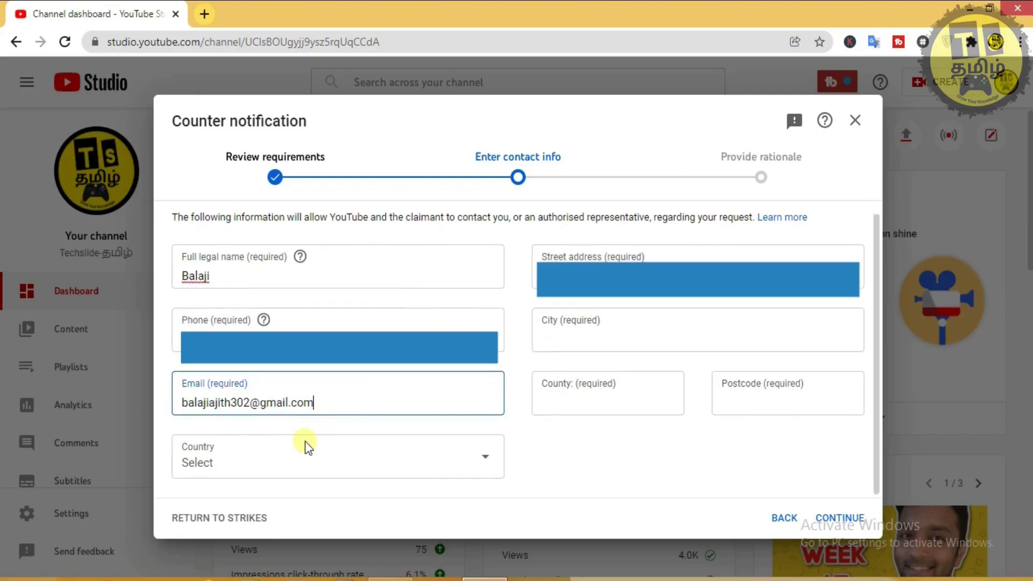
Choose India as the country in the contact details.
left_click(350, 461)
key("i")
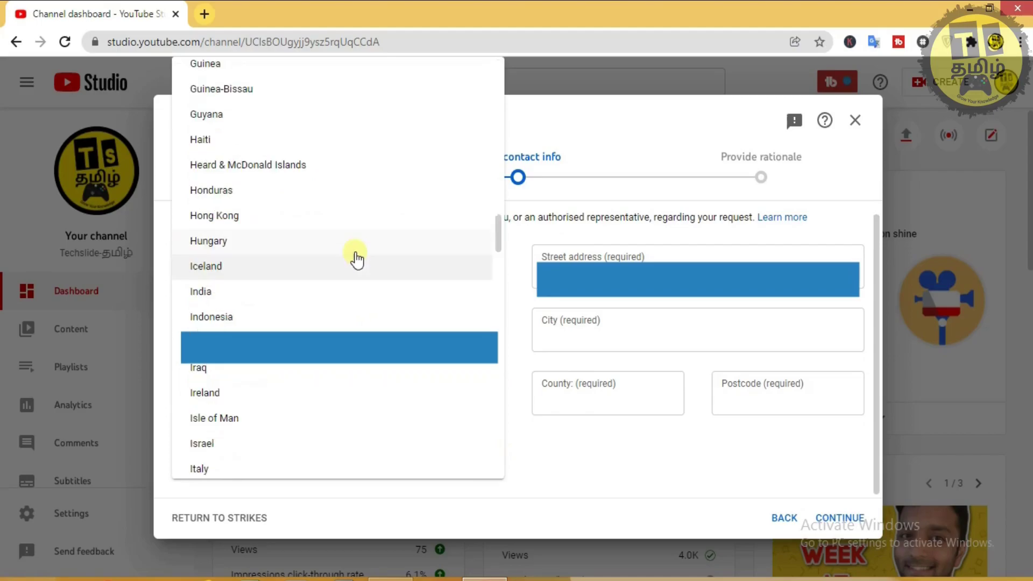
key("n")
key("Return")
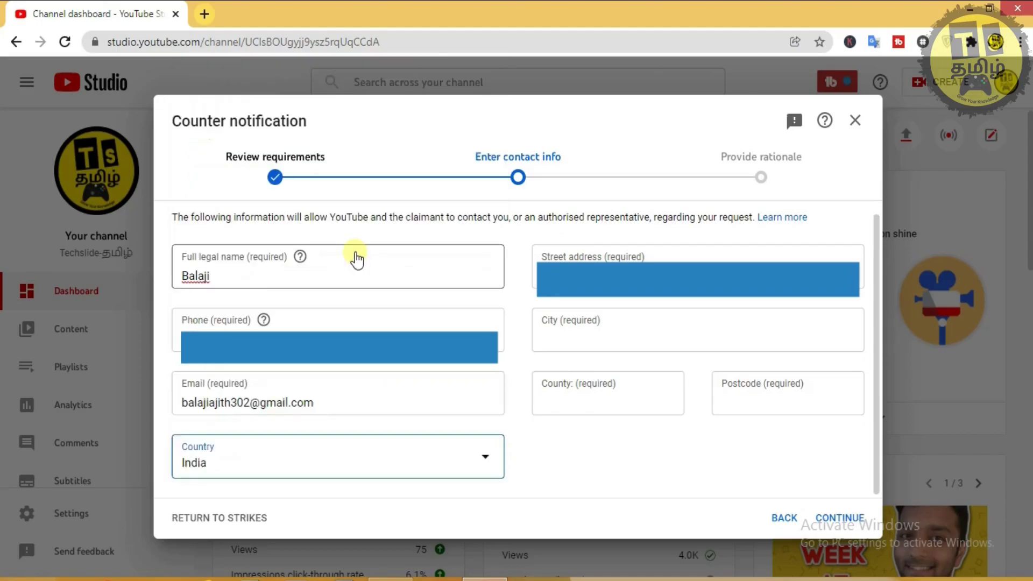
Fill in the street address and city, then advance to the Provide rationale step.
left_click(682, 260)
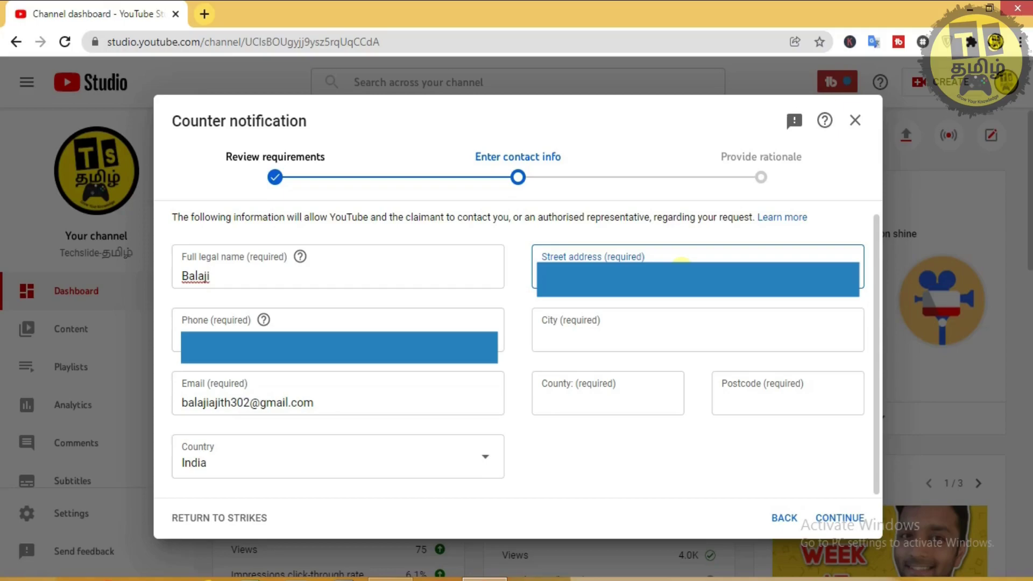
left_click(644, 321)
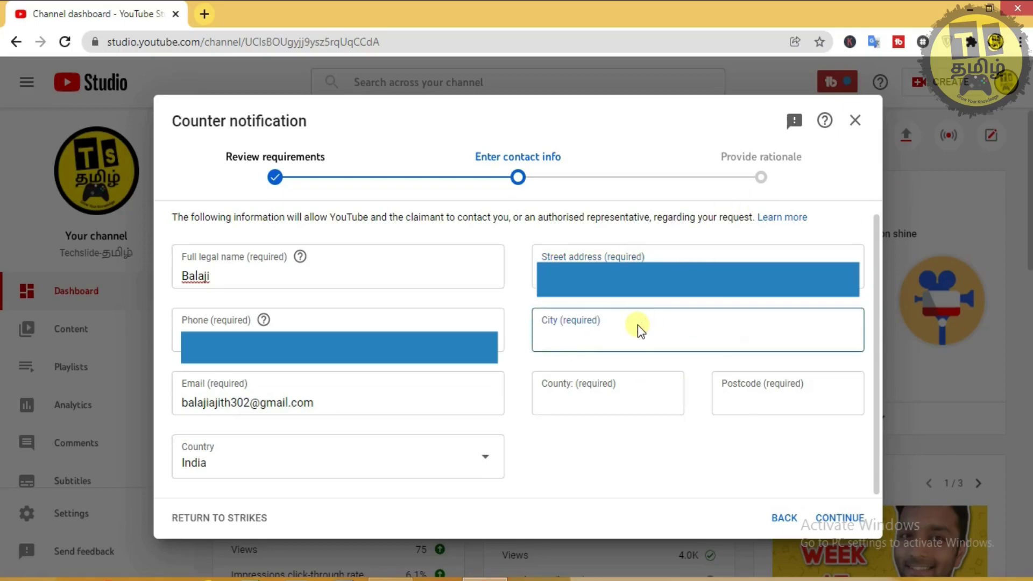
type("chenni")
key("BackSpace")
type("ai")
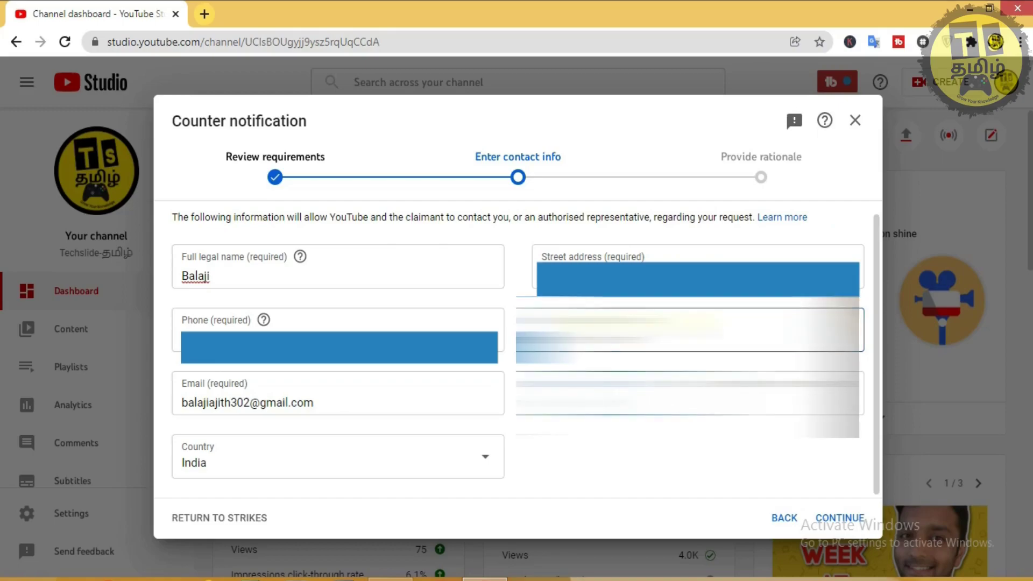
left_click(689, 392)
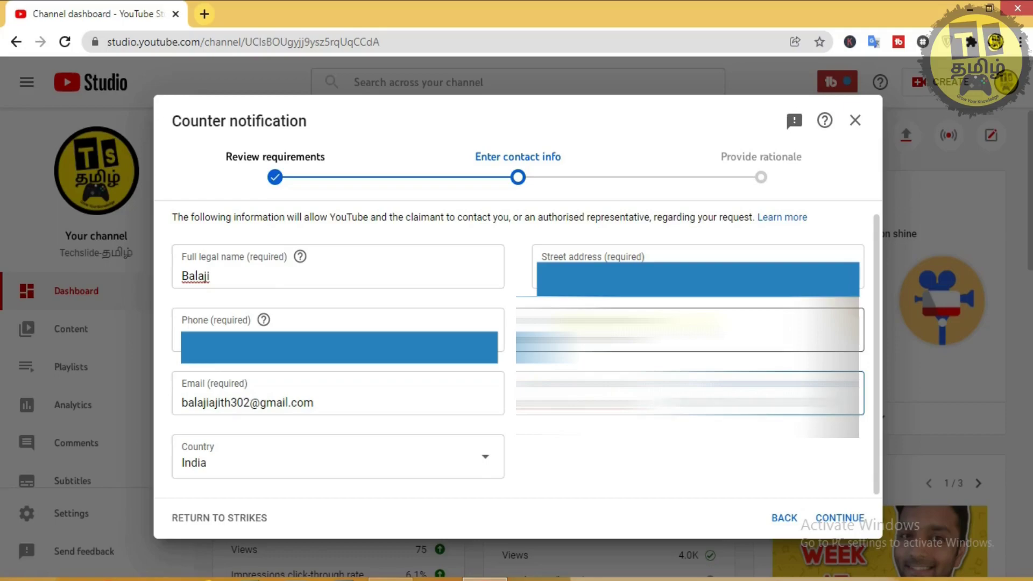
left_click(751, 449)
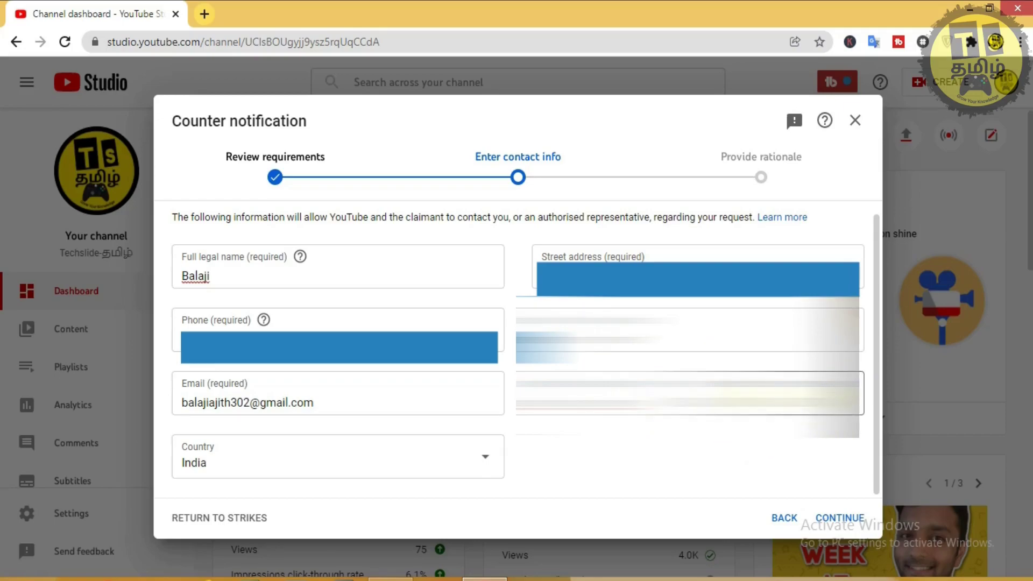
left_click(672, 330)
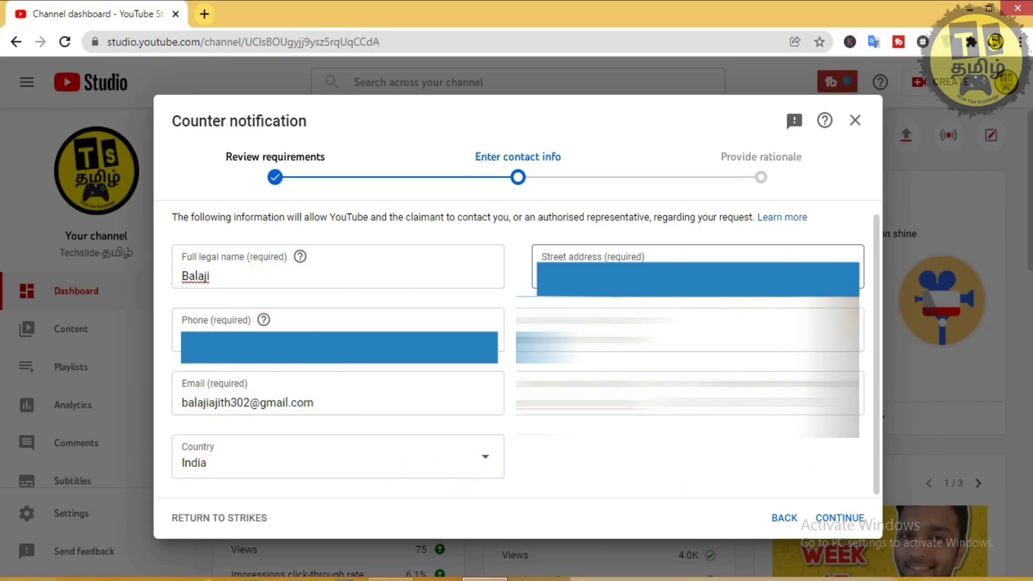
left_click(835, 521)
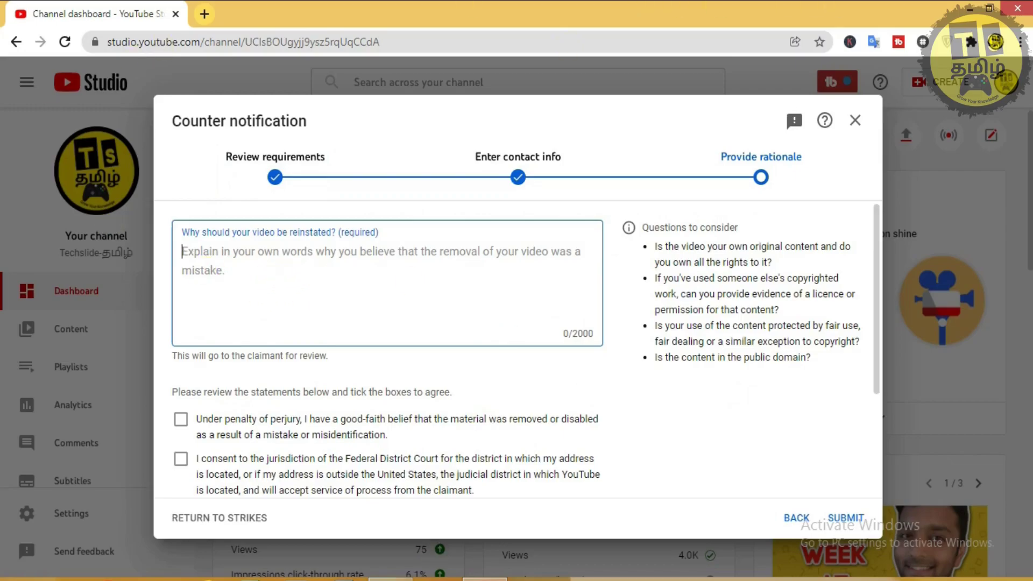
Copy the Dear Team paragraph from Notepad into the reinstatement box (212/2000 characters).
key("alt+Tab")
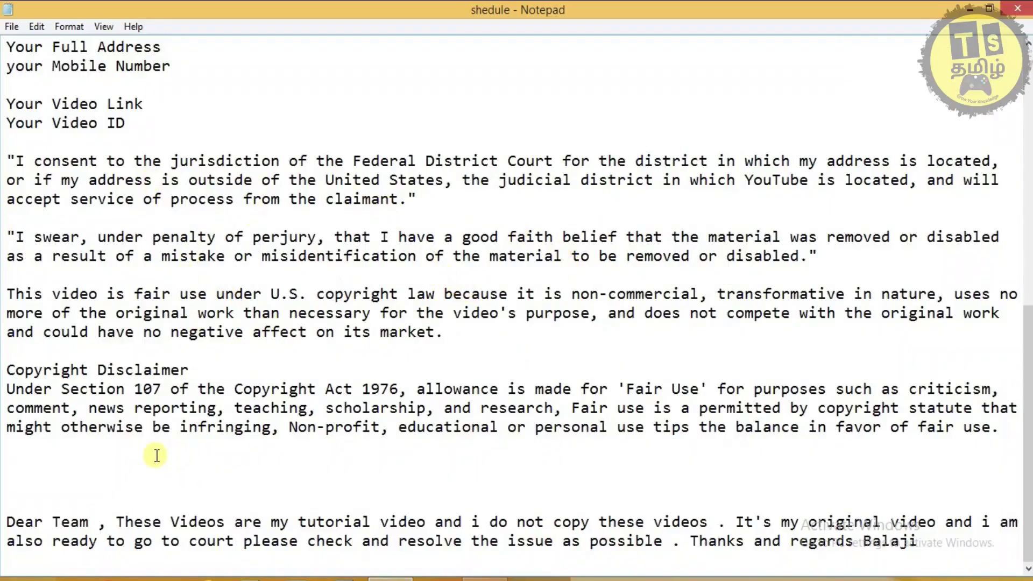
left_click_drag(5, 522, 968, 538)
key("ctrl+c")
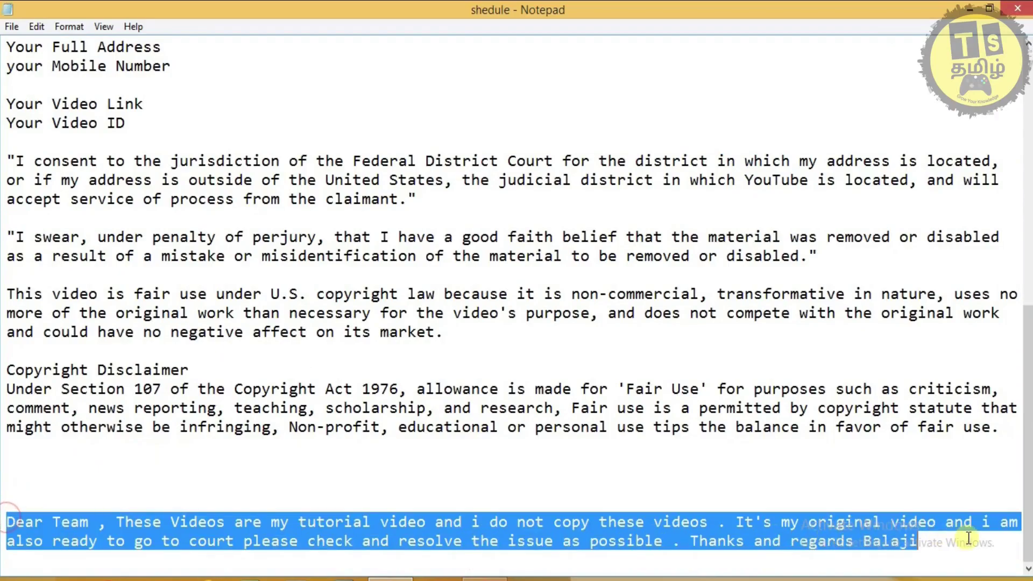
key("alt+Tab")
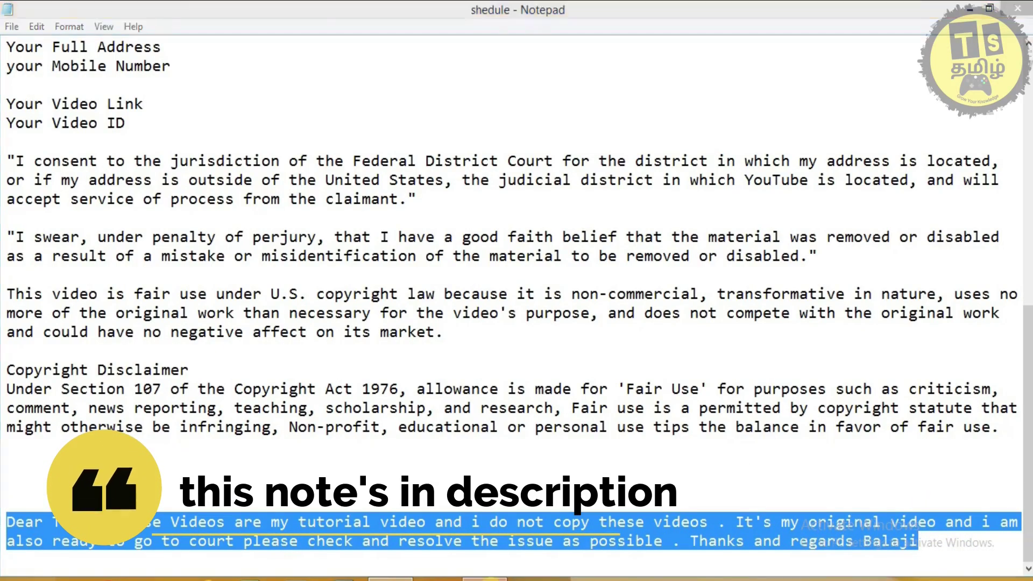
key("ctrl+v")
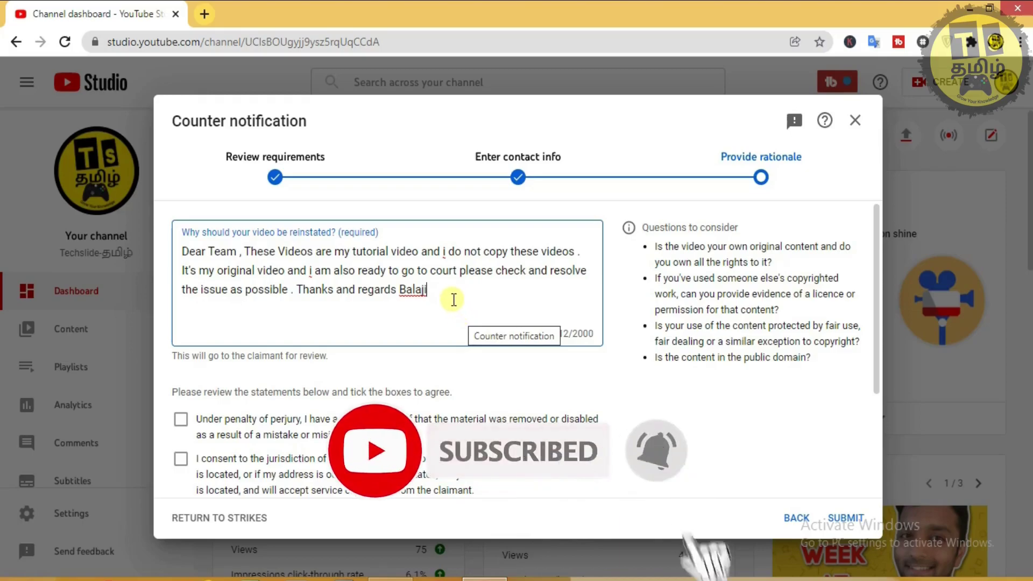
Append the consent, perjury, fair-use and disclaimer statements from Notepad, reaching 1306/2000 characters.
key("Return")
key("Return")
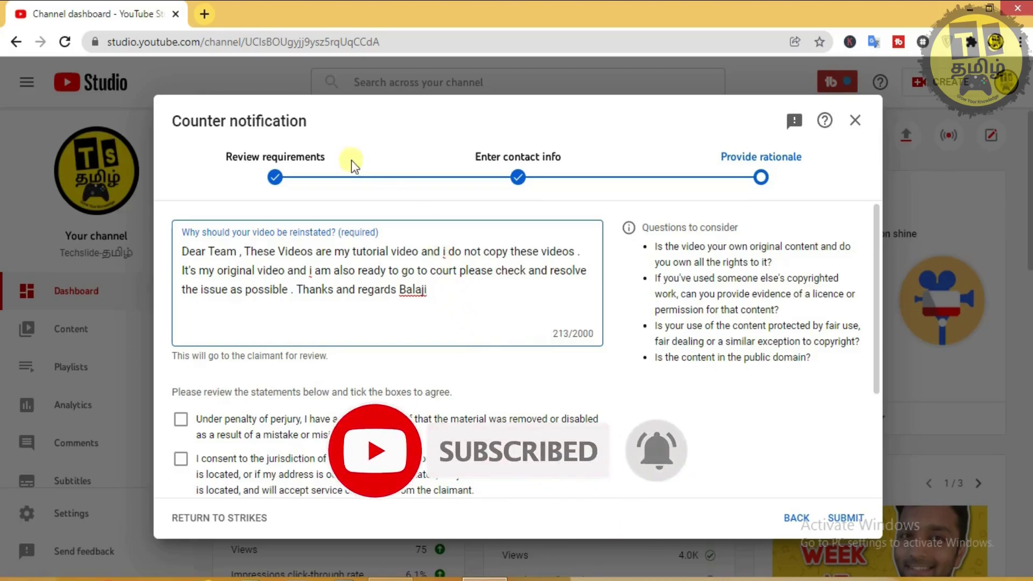
key("alt+Tab")
left_click_drag(7, 160, 1000, 427)
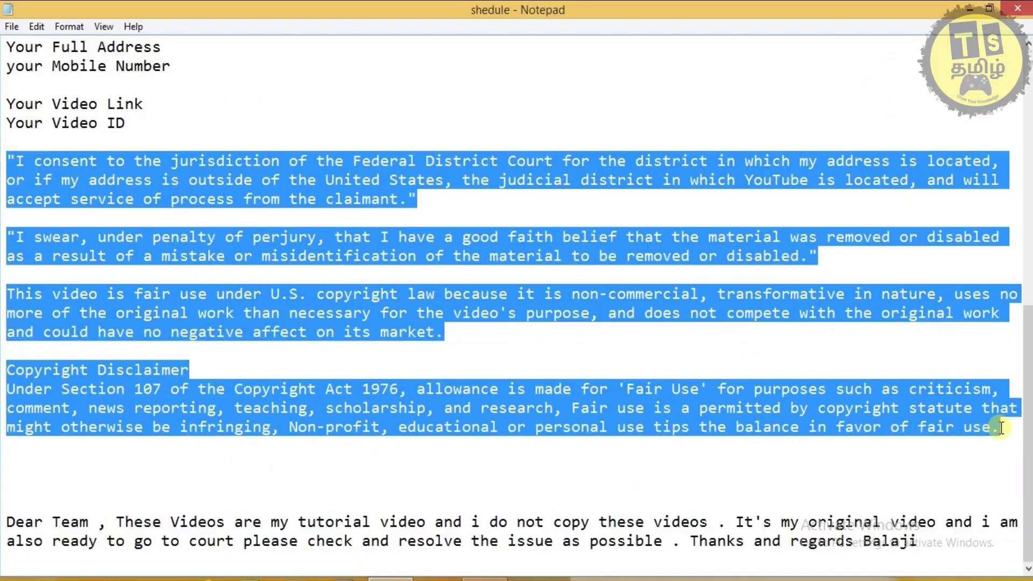
left_click(495, 578)
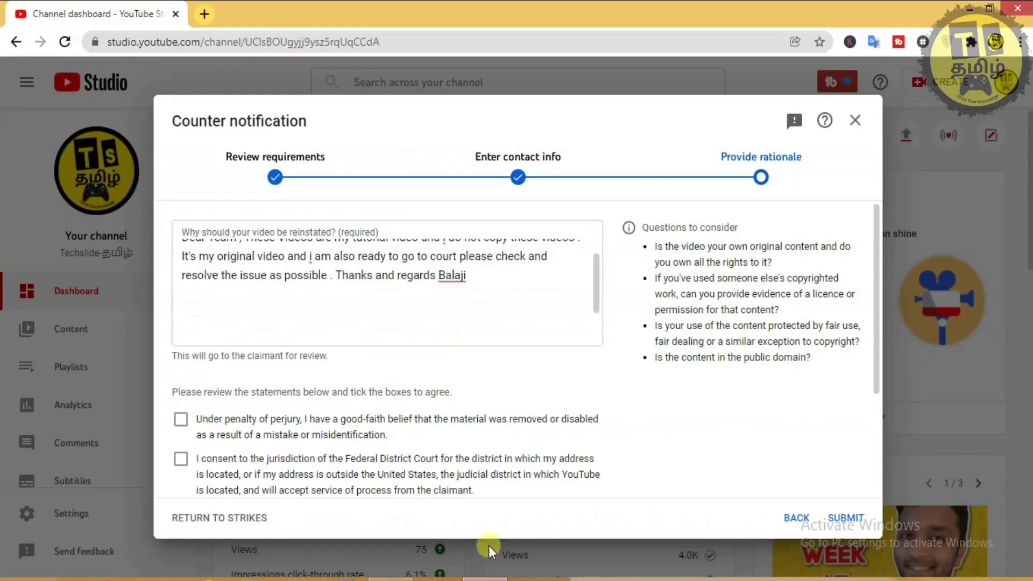
key("ctrl+v")
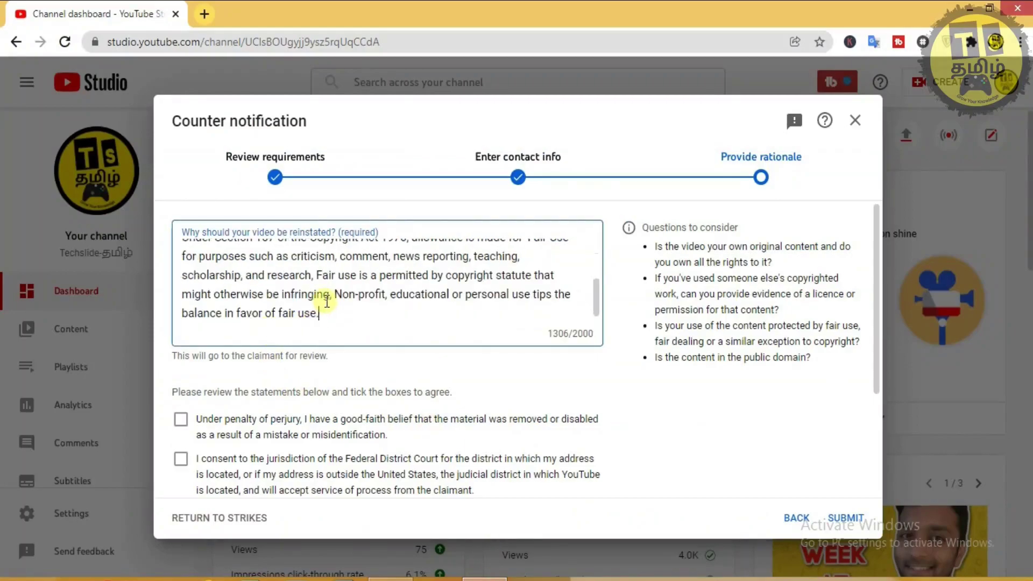
scroll(328, 296, "up", 3)
scroll(328, 301, "up", 5)
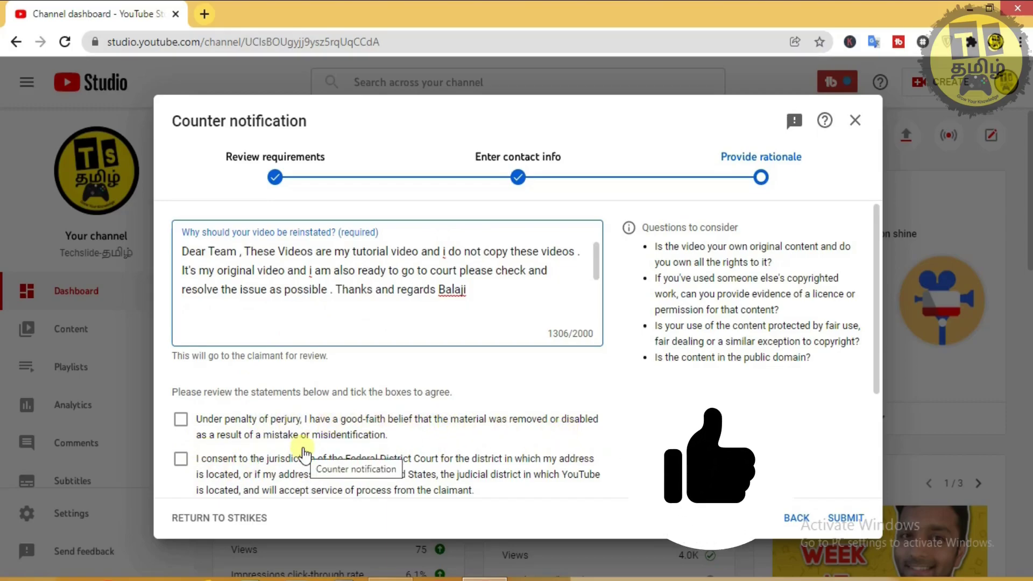
Tick the perjury, court jurisdiction and account termination statements.
scroll(290, 476, "down", 2)
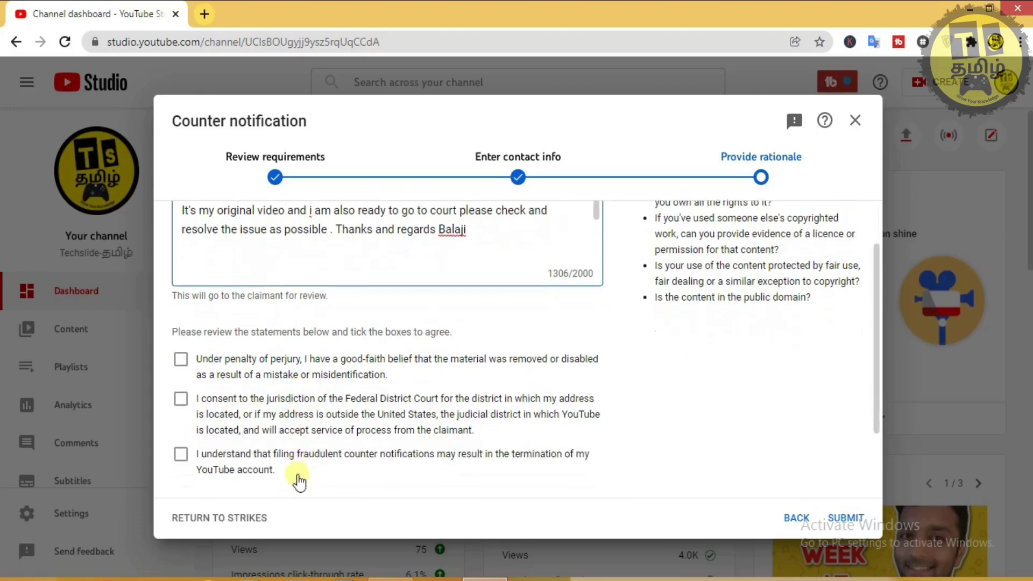
left_click(181, 340)
left_click(181, 379)
left_click(180, 435)
Type the full legal name into the Signature field.
scroll(305, 427, "down", 1)
left_click(298, 428)
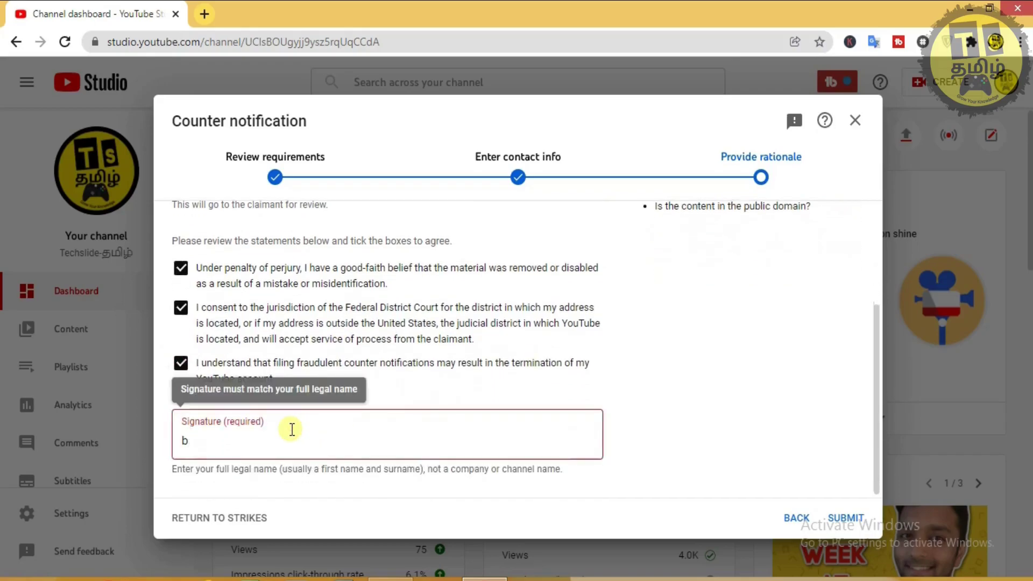
key("BackSpace")
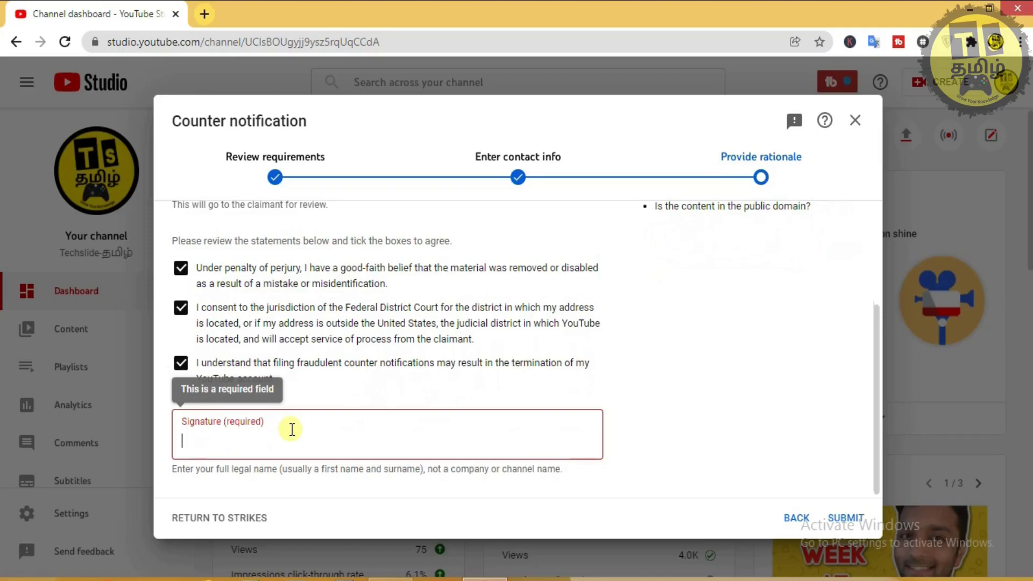
type("balaji")
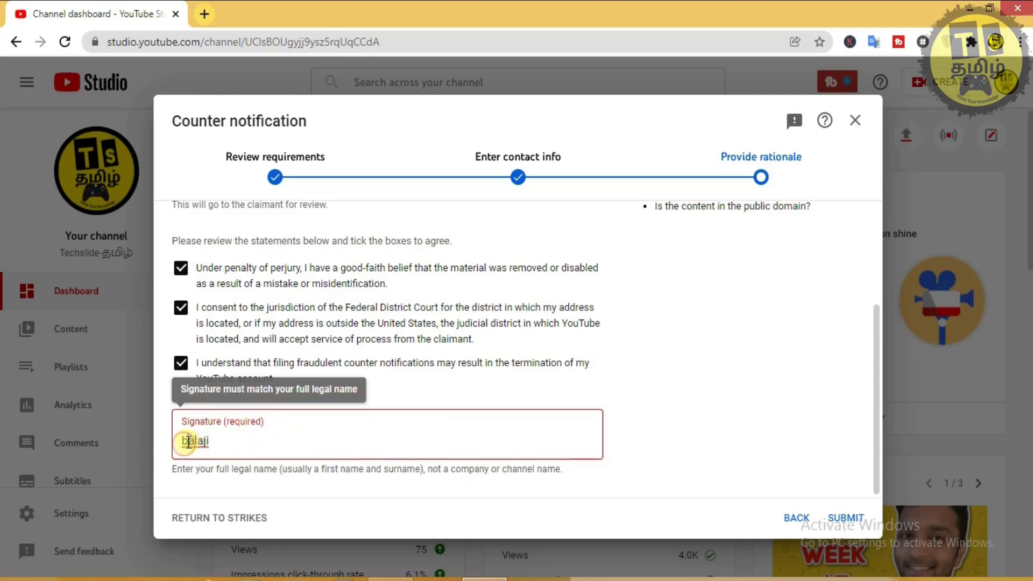
type("B")
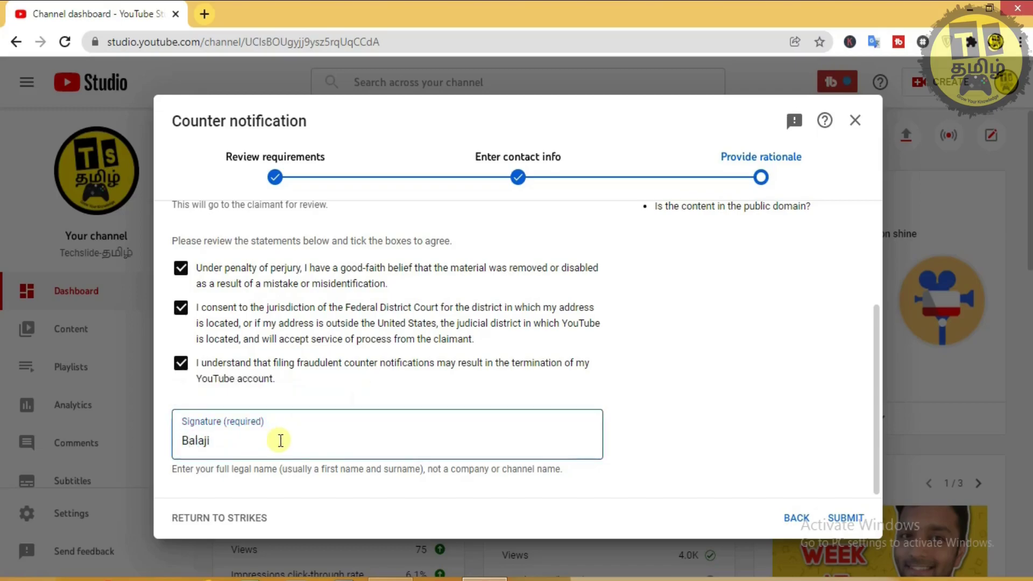
left_click(778, 413)
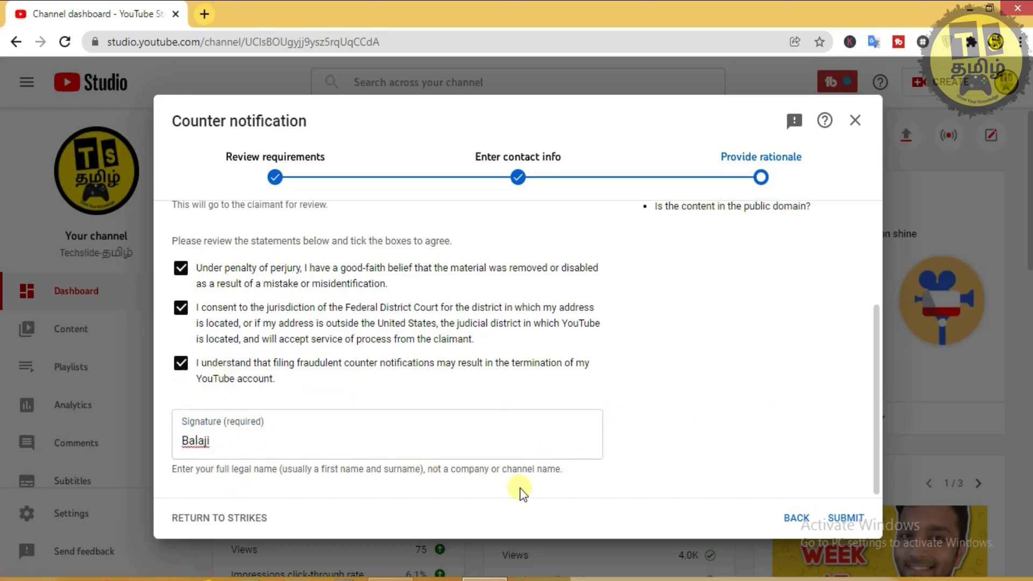
Submit the counter notification and close the 'Counter notification submitted' confirmation.
left_click(843, 521)
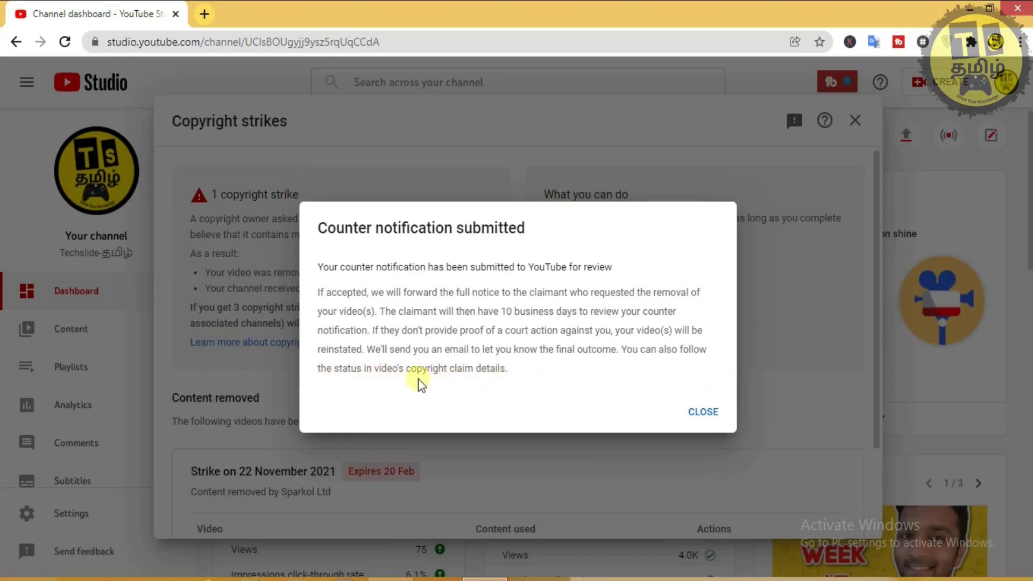
left_click(699, 412)
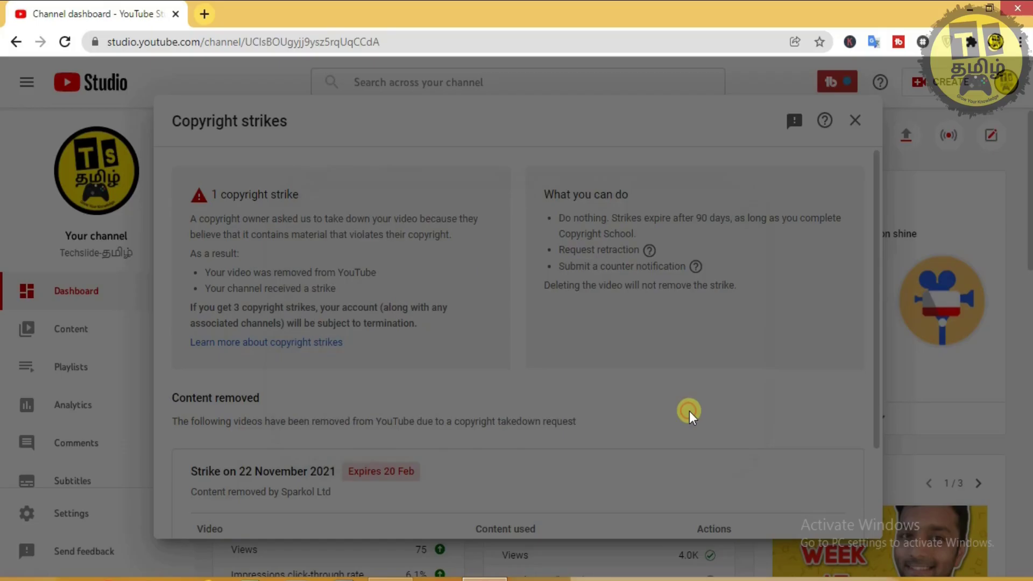